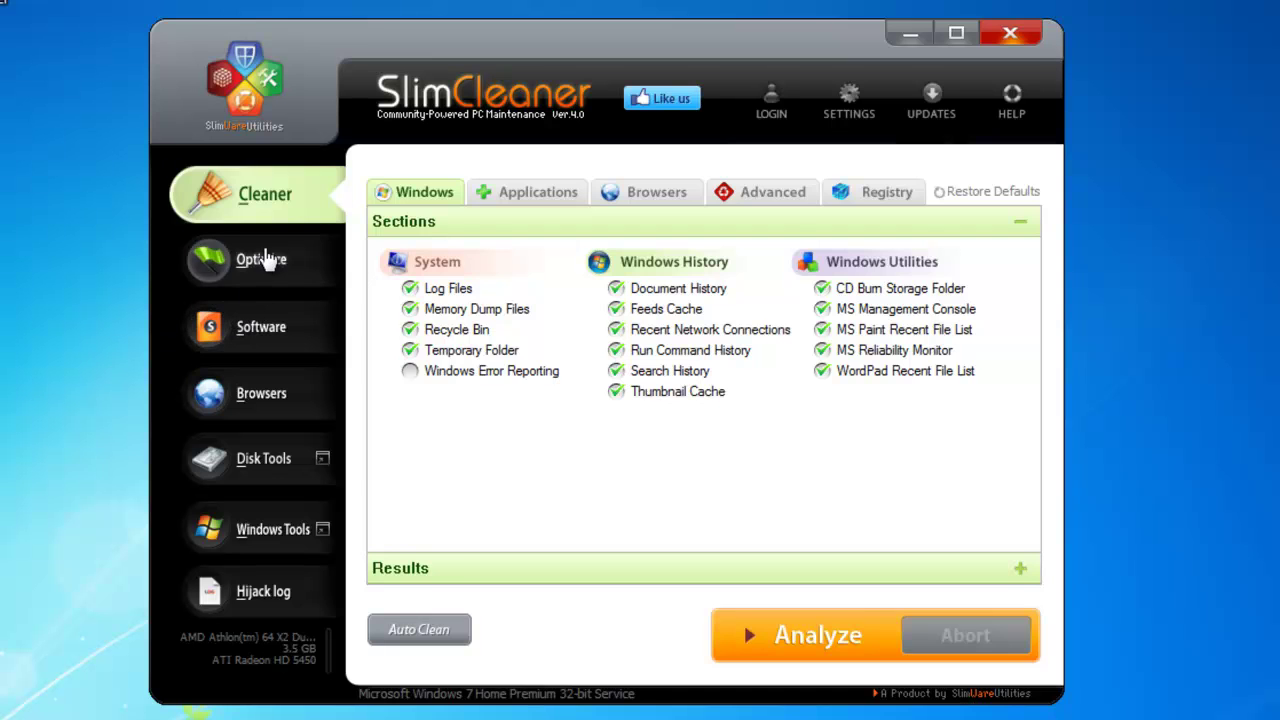
On the Optimize page, return from Services to the Startup list and scroll its Cloud AV results
{"action": "left_click", "coordinate": [268, 258]}
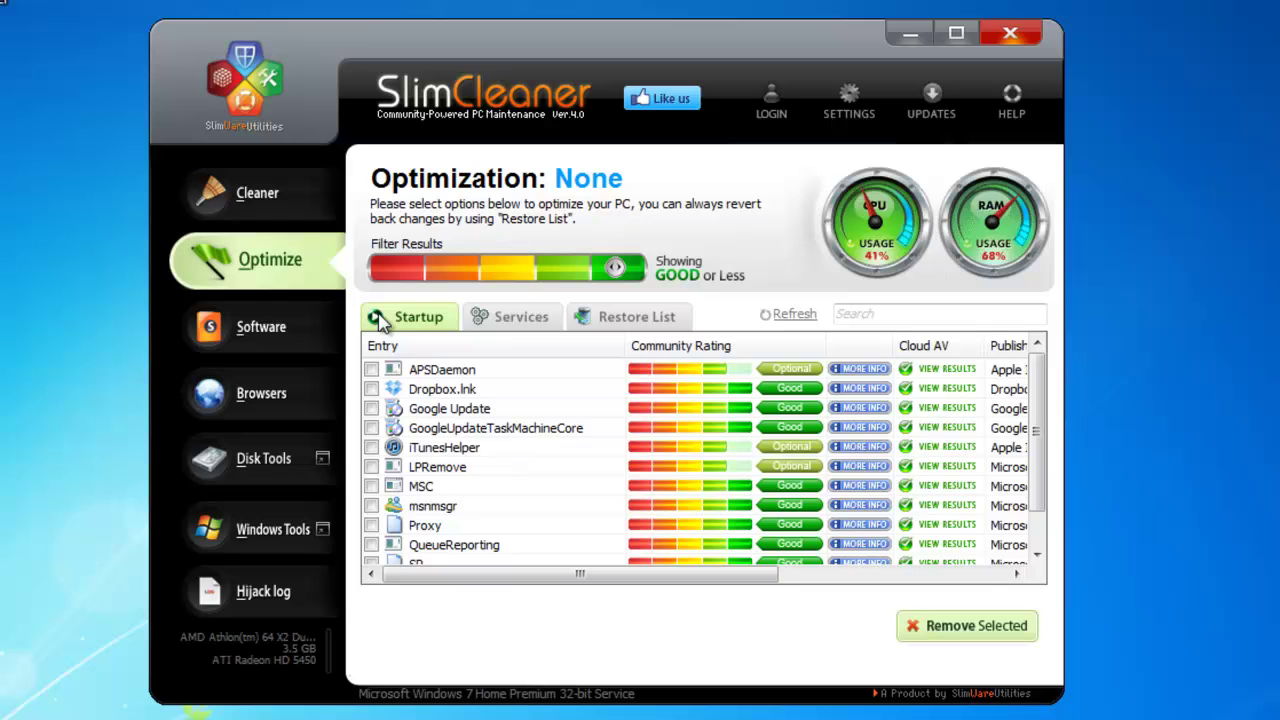
{"action": "left_click", "coordinate": [484, 322]}
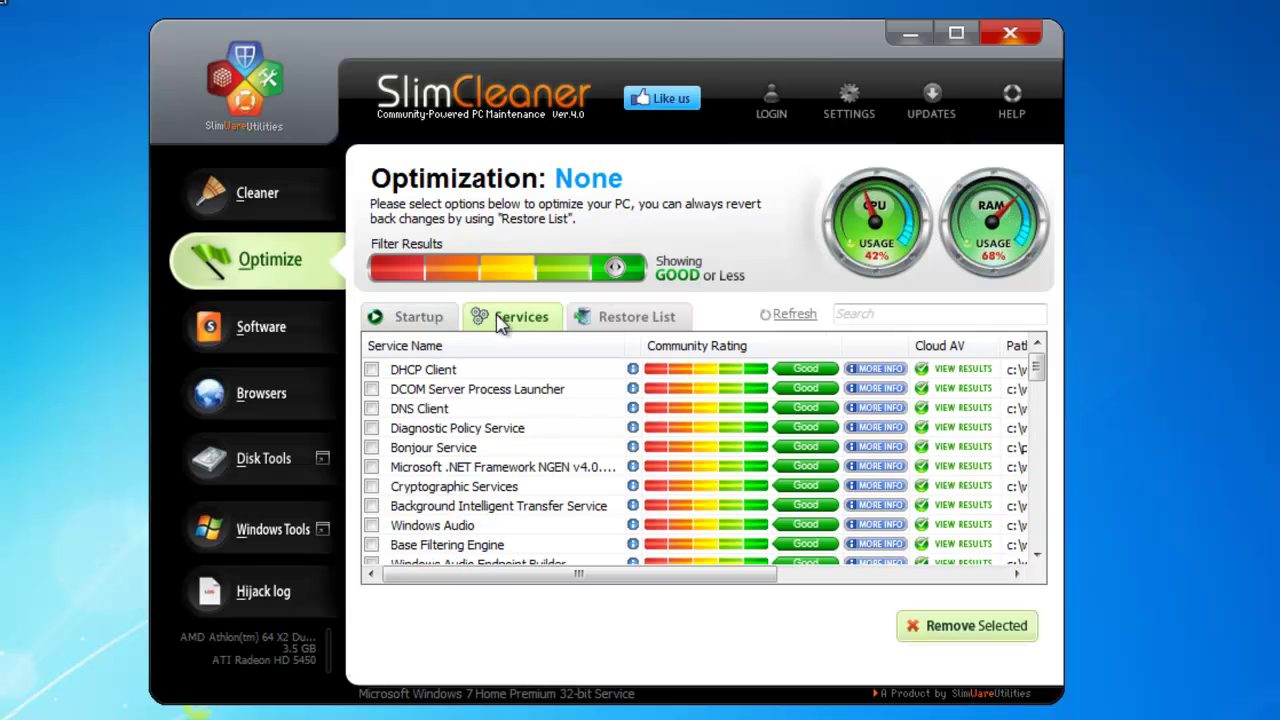
{"action": "left_click", "coordinate": [420, 322]}
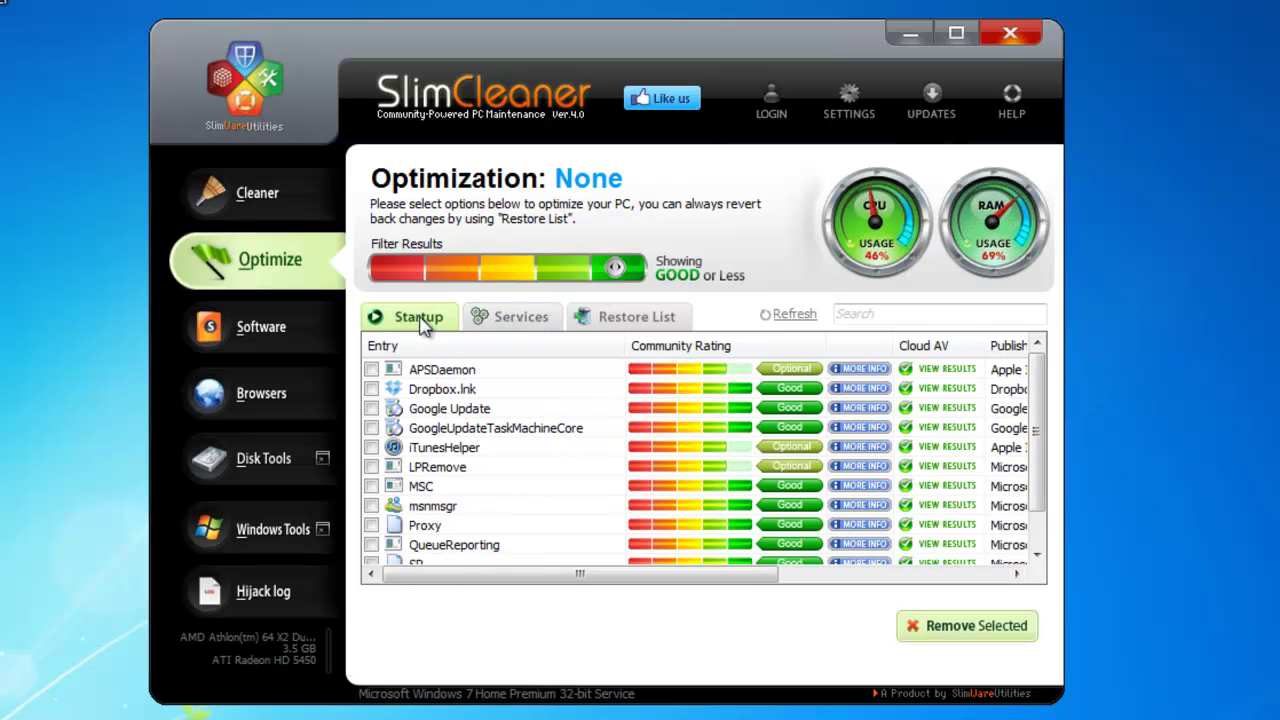
{"action": "left_click_drag", "start_coordinate": [1039, 398], "coordinate": [1045, 372]}
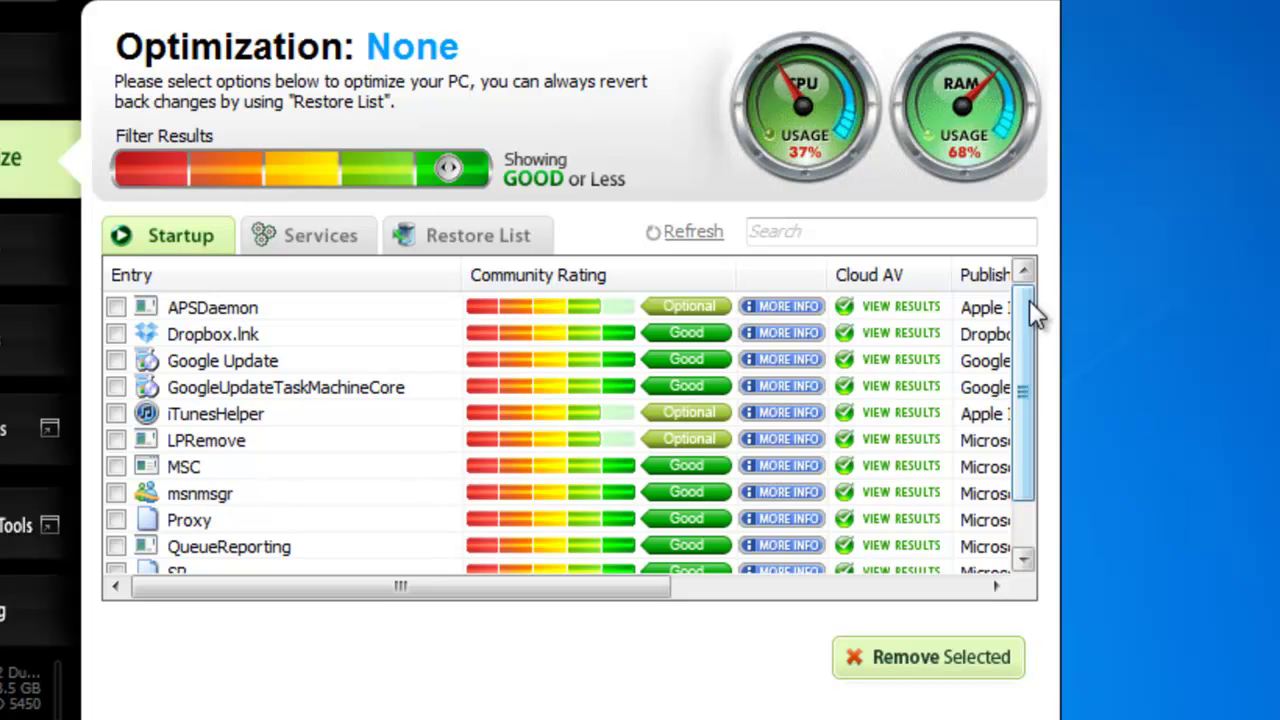
View the Cloud AV results for the APSDaemon entry
{"action": "left_click", "coordinate": [905, 308]}
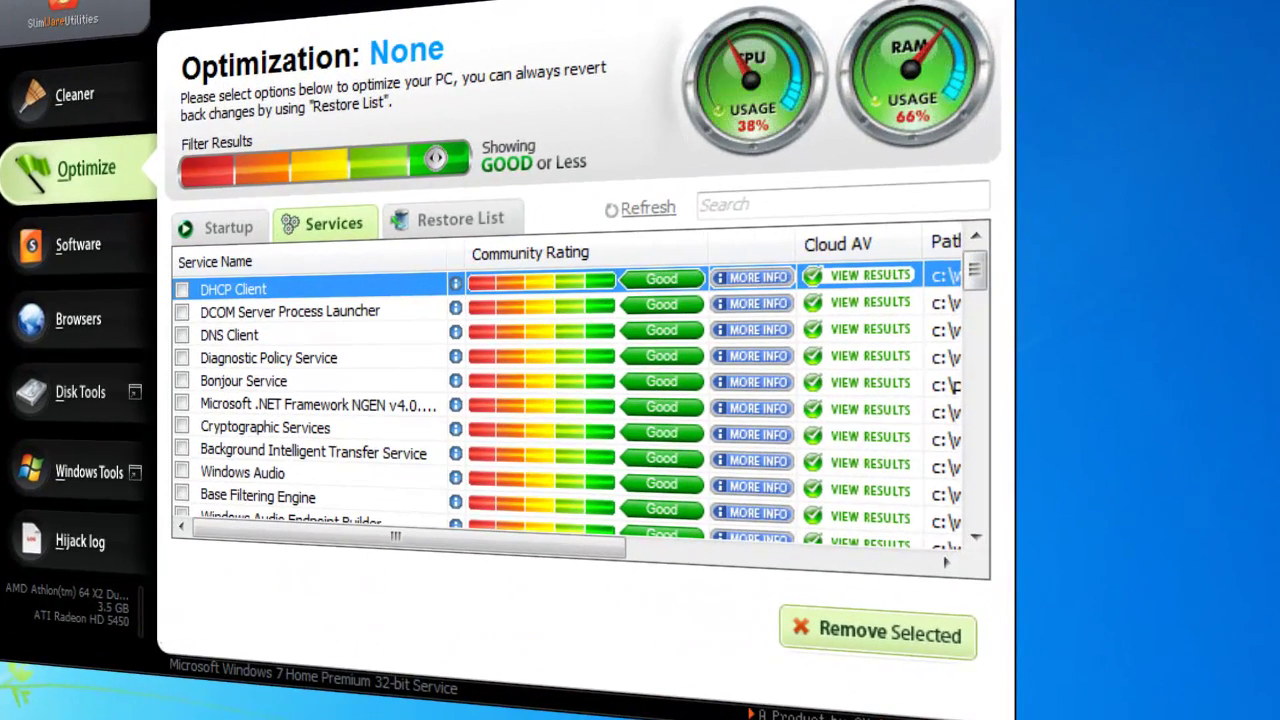
Upload the RosettaStoneDaemon service to Cloud AV and open its scan results
{"action": "left_click_drag", "start_coordinate": [980, 274], "coordinate": [990, 450]}
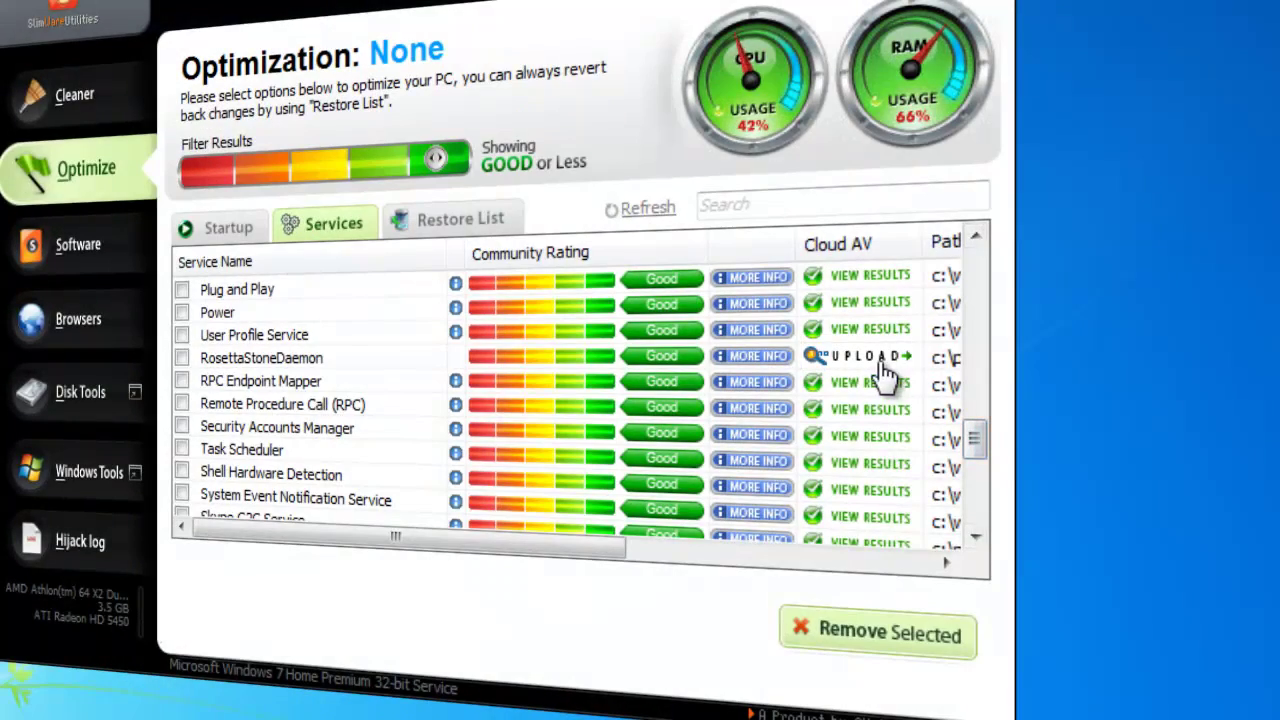
{"action": "left_click", "coordinate": [878, 360]}
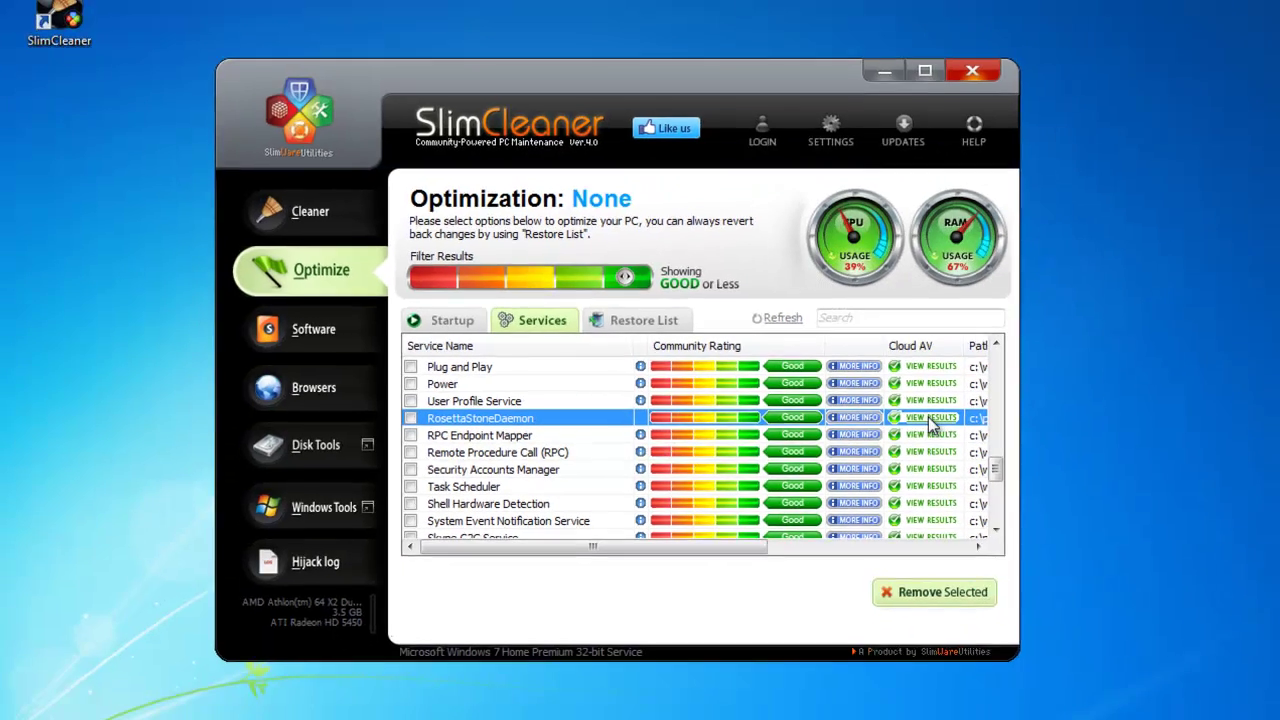
{"action": "left_click", "coordinate": [928, 419]}
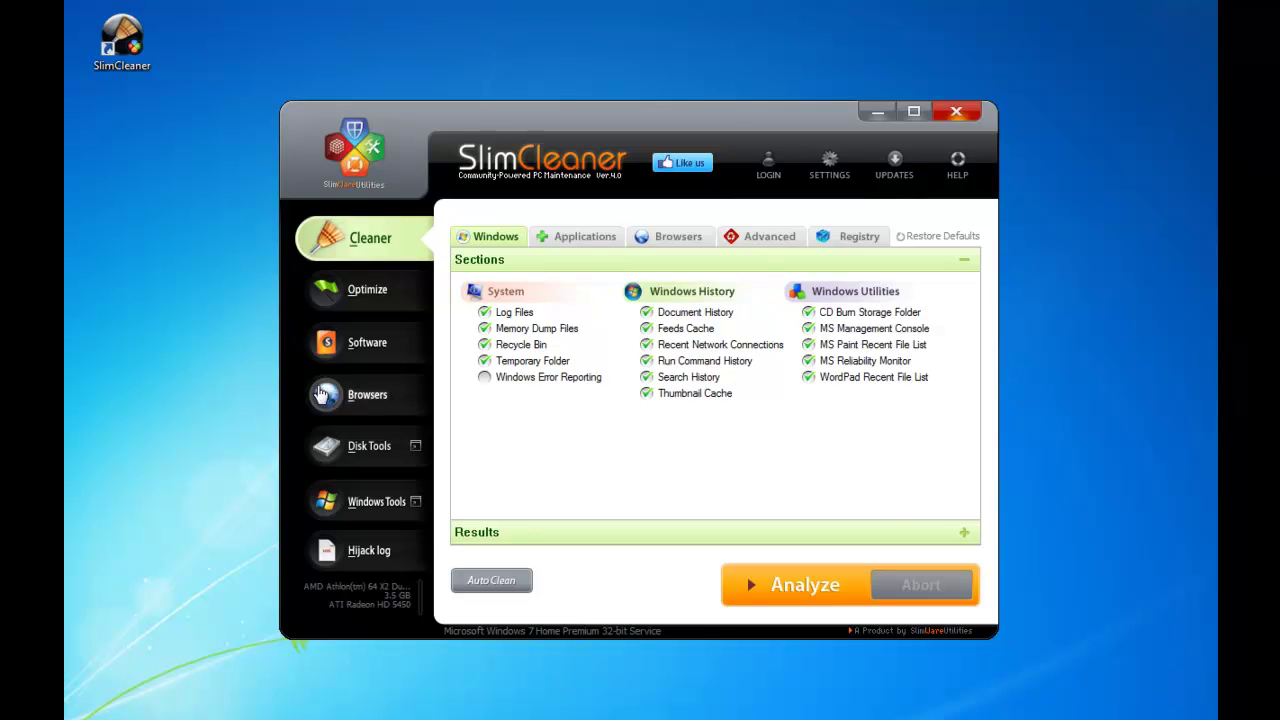
Filter Optimize results to entries rated Good or less, then list the Windows services
{"action": "left_click", "coordinate": [383, 291]}
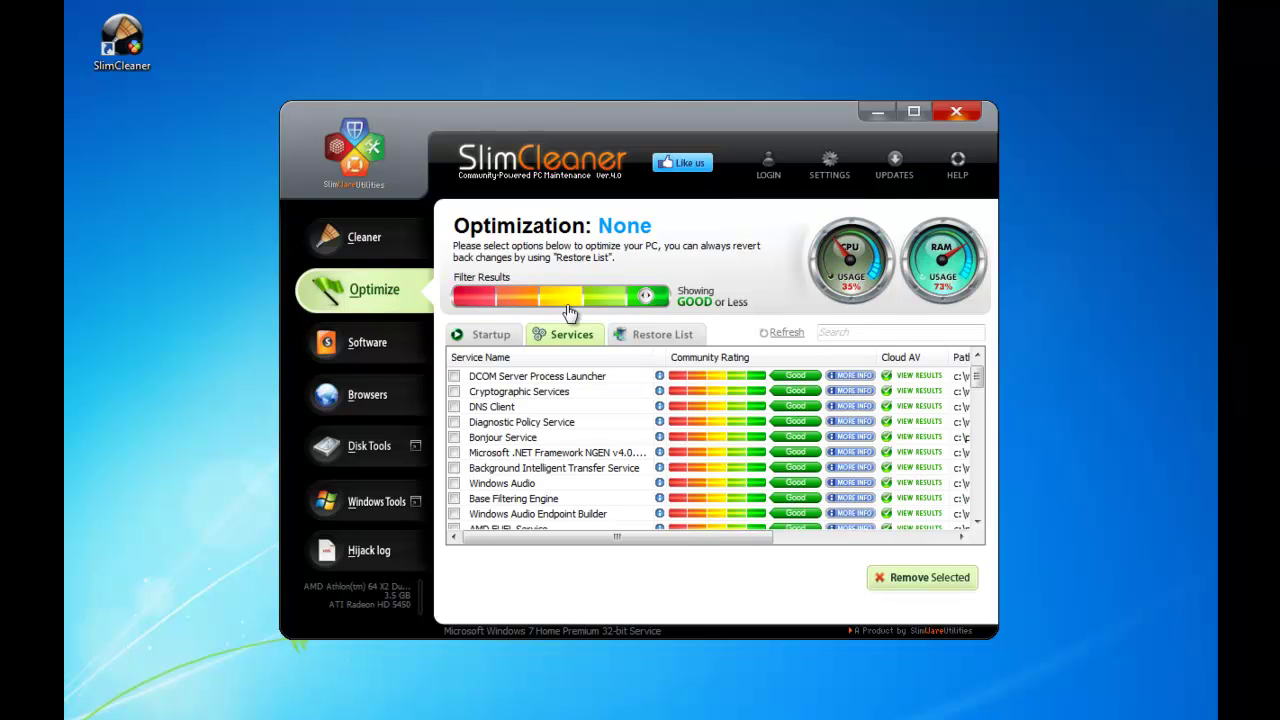
{"action": "left_click_drag", "start_coordinate": [598, 302], "coordinate": [646, 300]}
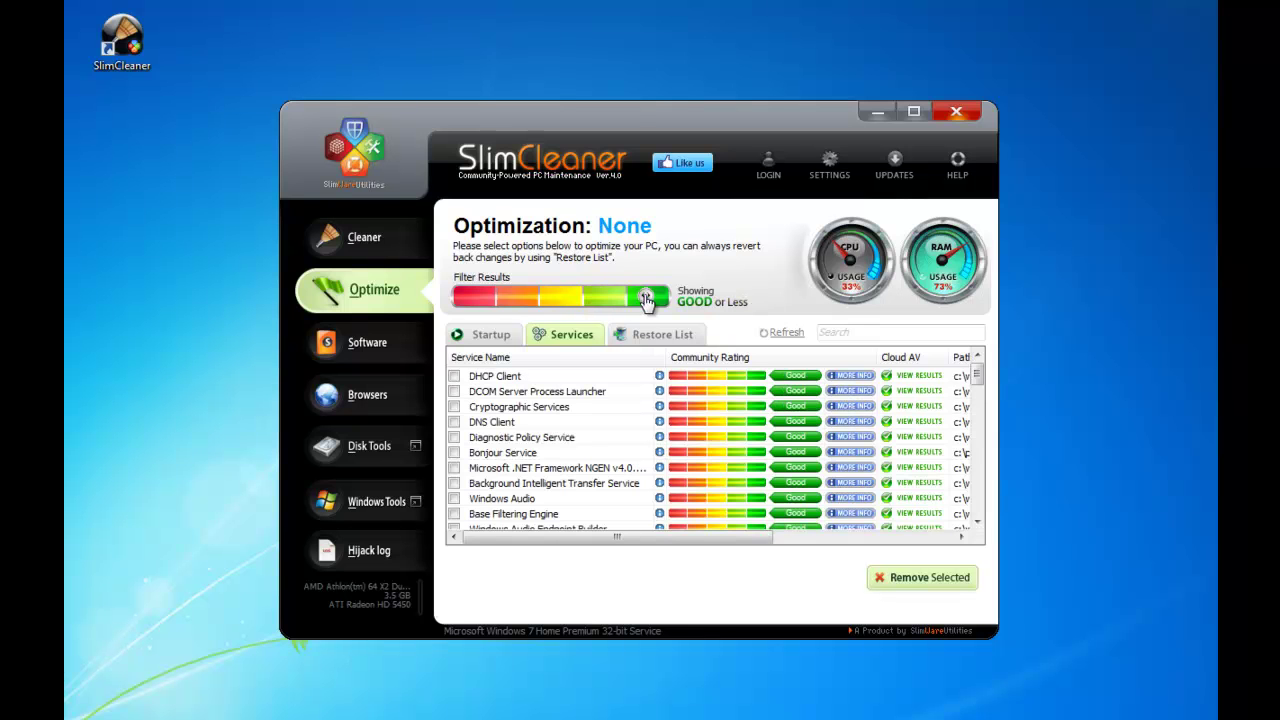
{"action": "left_click", "coordinate": [490, 336]}
{"action": "scroll", "coordinate": [982, 413], "scroll_direction": "down", "scroll_amount": 1}
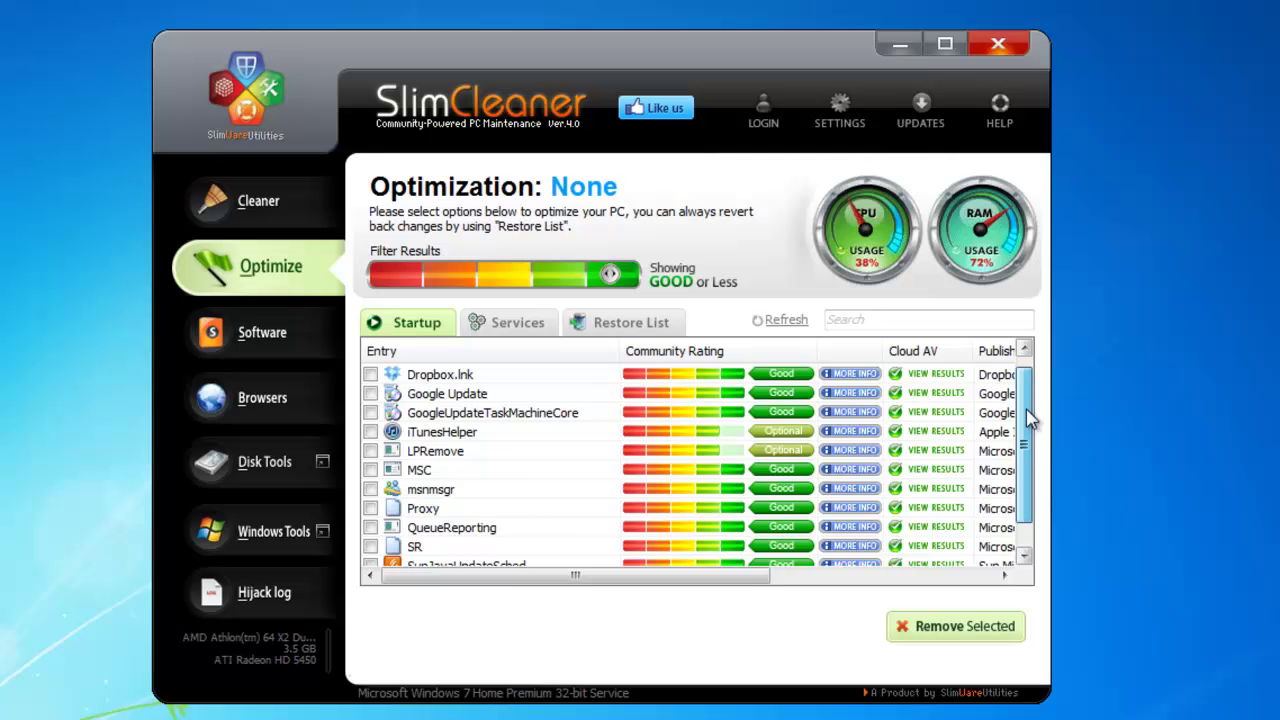
{"action": "scroll", "coordinate": [1030, 420], "scroll_direction": "down", "scroll_amount": 1}
{"action": "scroll", "coordinate": [1030, 420], "scroll_direction": "up", "scroll_amount": 2}
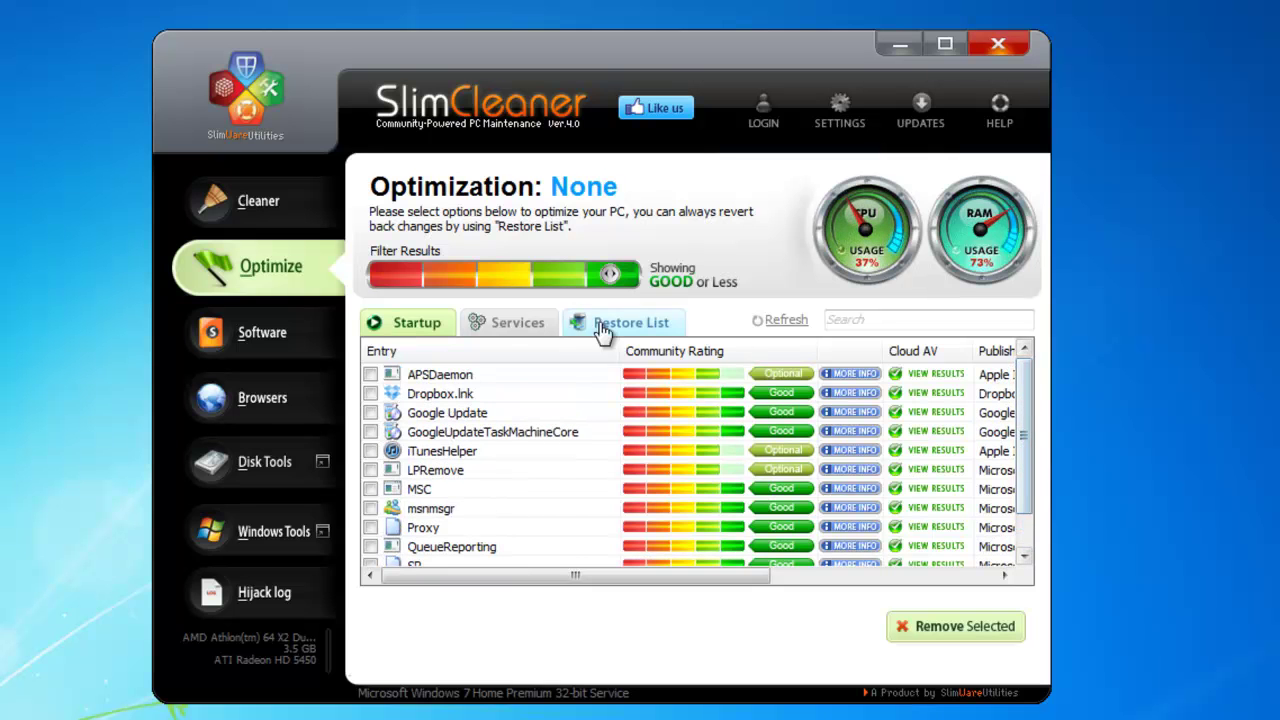
{"action": "left_click", "coordinate": [520, 323]}
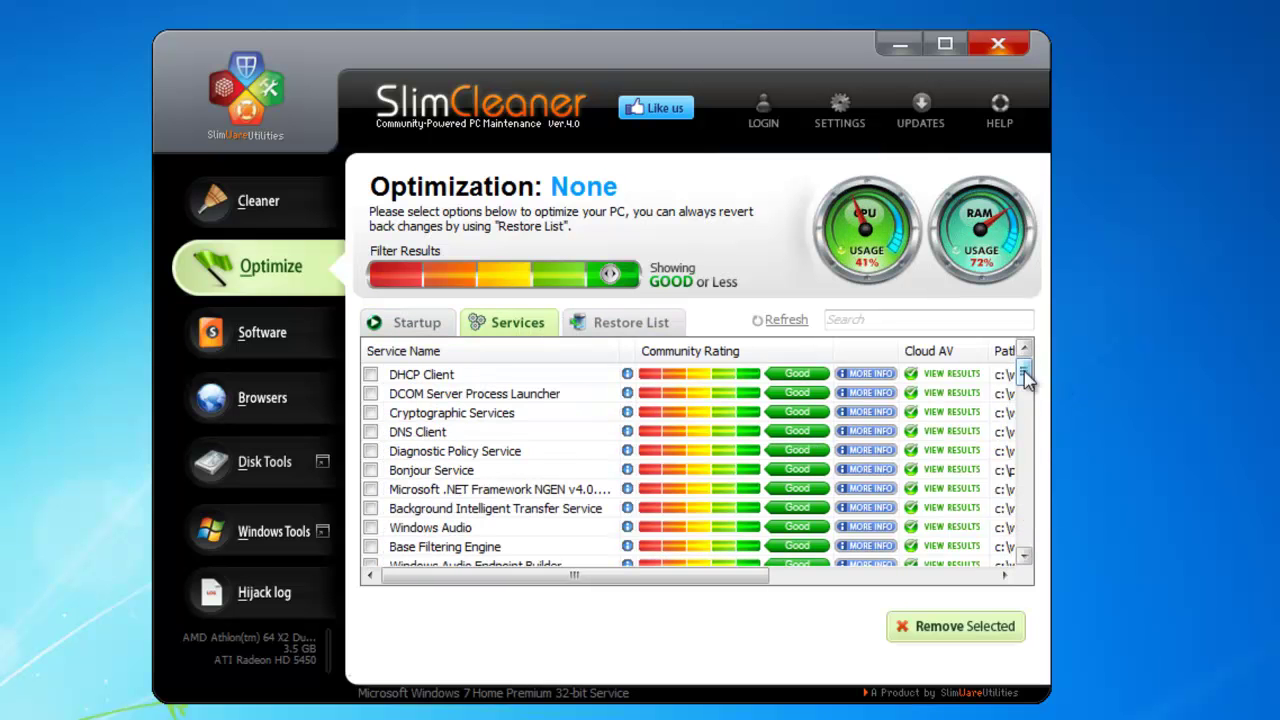
{"action": "mouse_move", "coordinate": [1024, 375]}
{"action": "left_mouse_down"}
{"action": "mouse_move", "coordinate": [1022, 555]}
{"action": "mouse_move", "coordinate": [1020, 360]}
{"action": "left_mouse_up"}
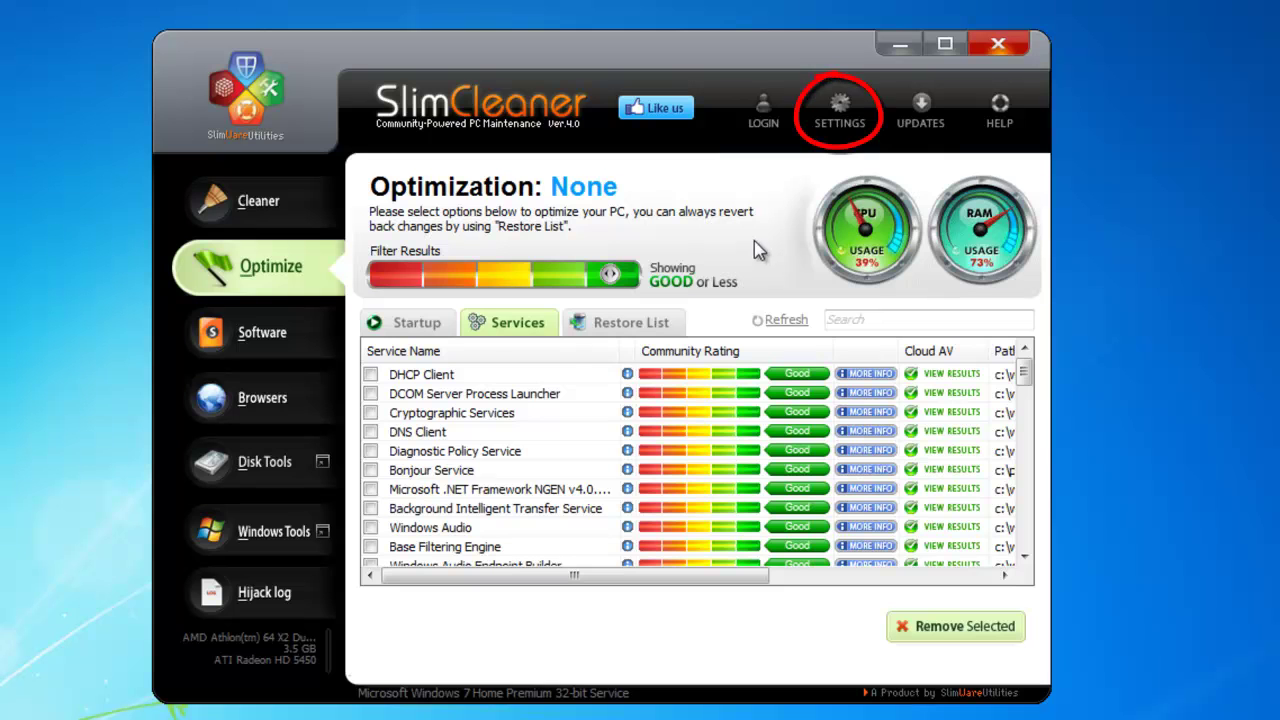
Follow the Cloud AV settings' 'Sign up to get an API key' link to VirusTotal
{"action": "left_click", "coordinate": [841, 138]}
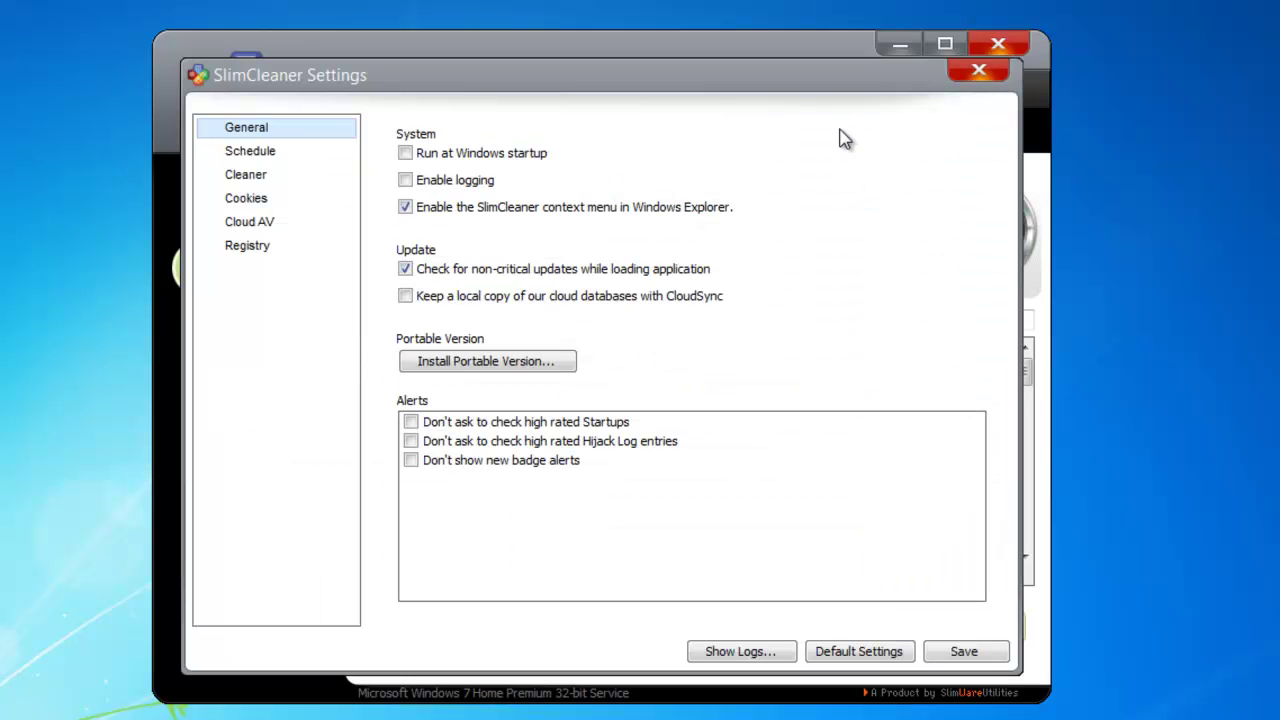
{"action": "left_click", "coordinate": [281, 229]}
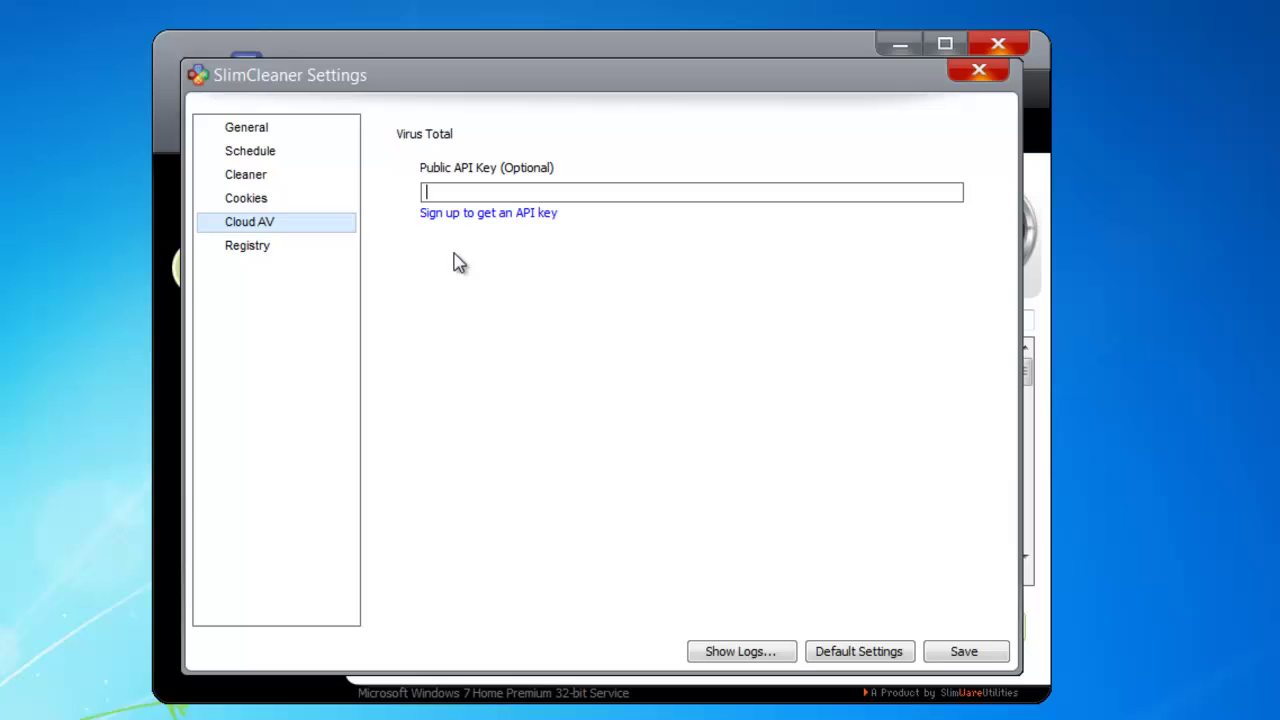
{"action": "left_click", "coordinate": [492, 214]}
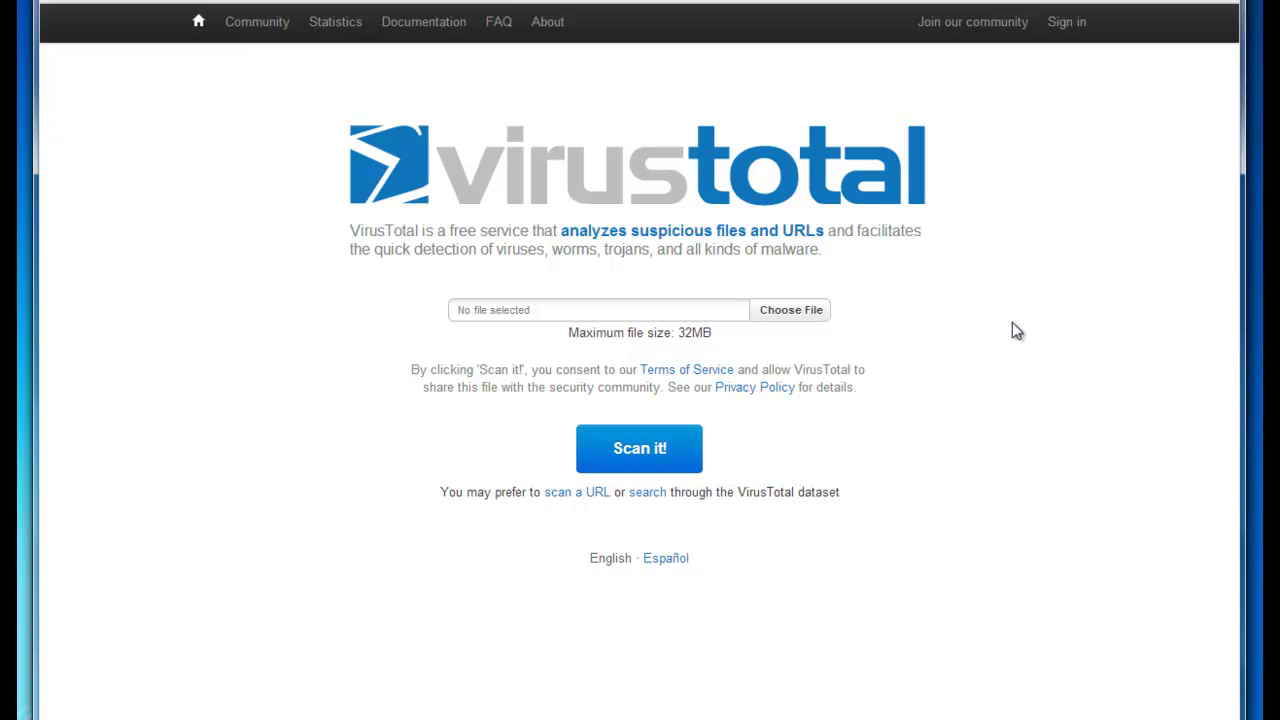
Open VirusTotal's 'Join our community' sign-up form and begin entering the first name
{"action": "left_click", "coordinate": [966, 30]}
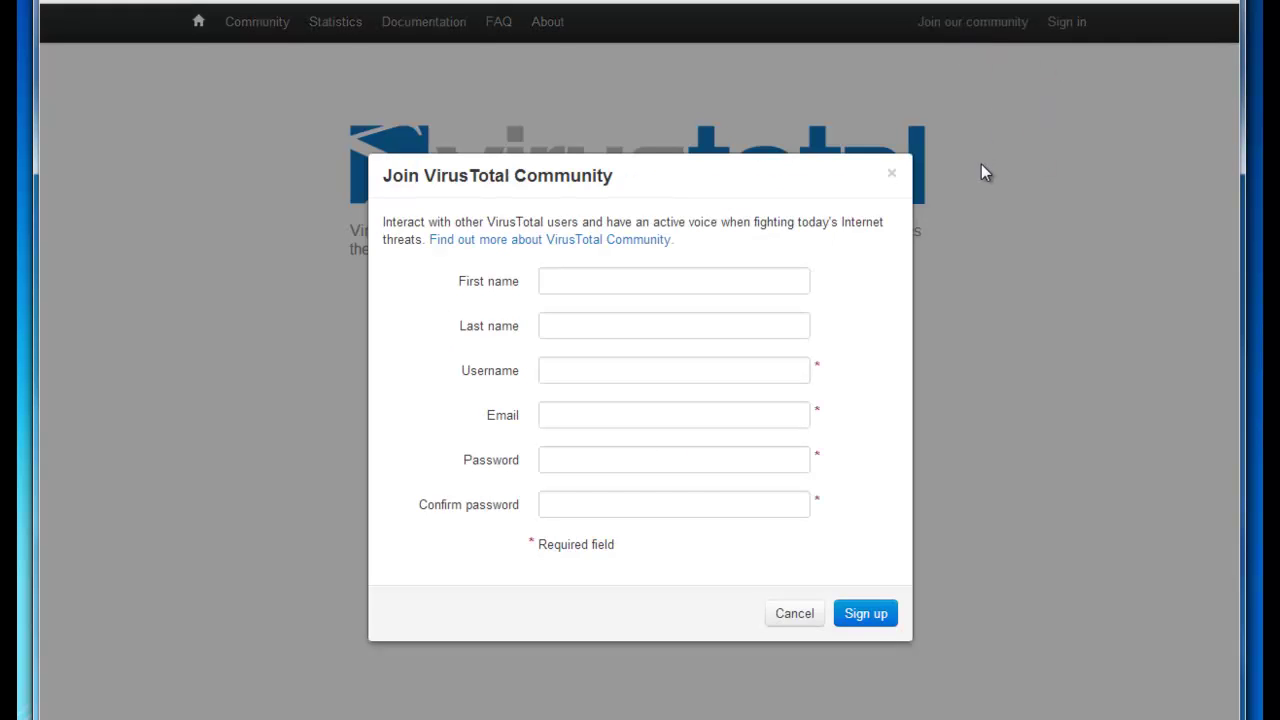
{"action": "left_click", "coordinate": [687, 277]}
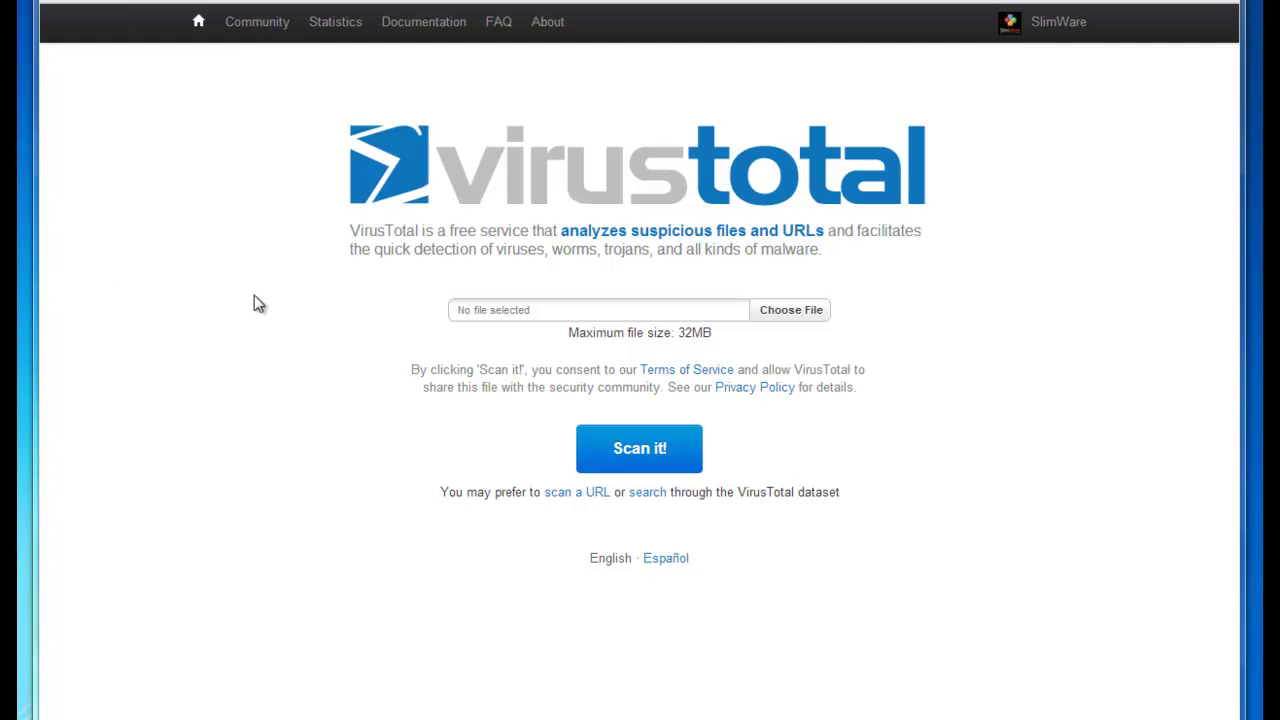
Copy the public API key from the API tab of the VirusTotal profile
{"action": "left_click", "coordinate": [1064, 28]}
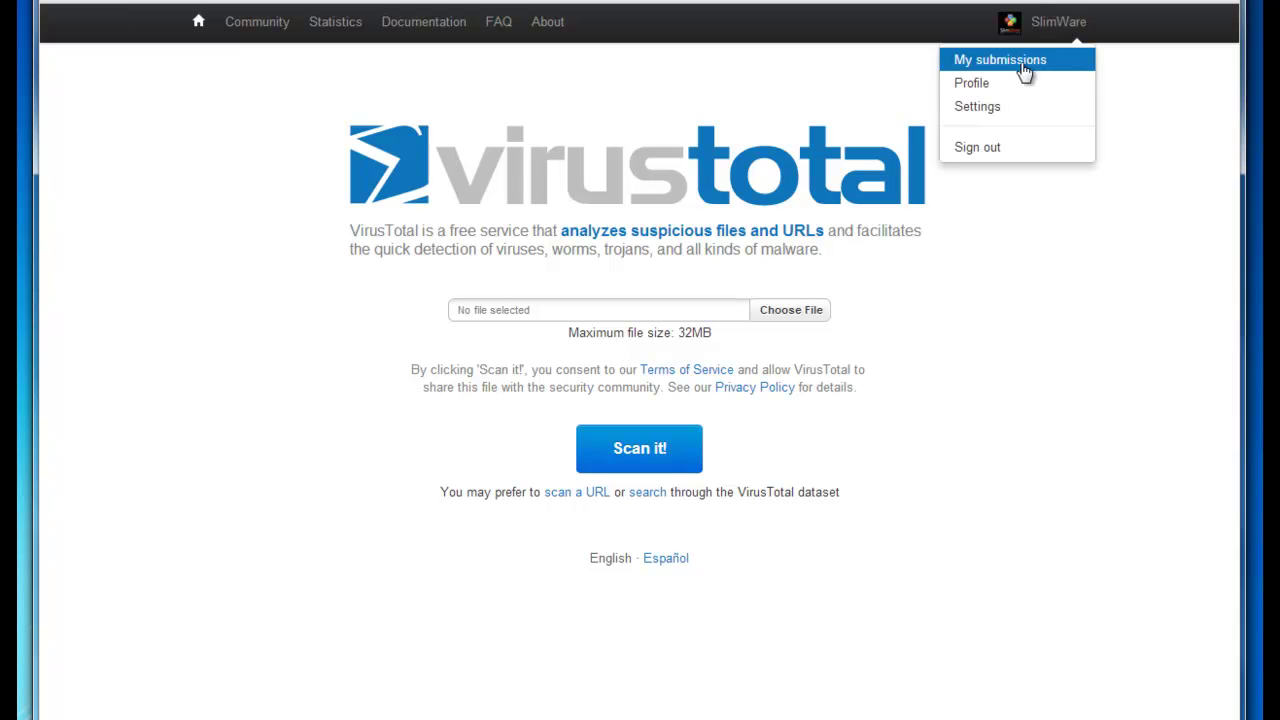
{"action": "left_click", "coordinate": [998, 88]}
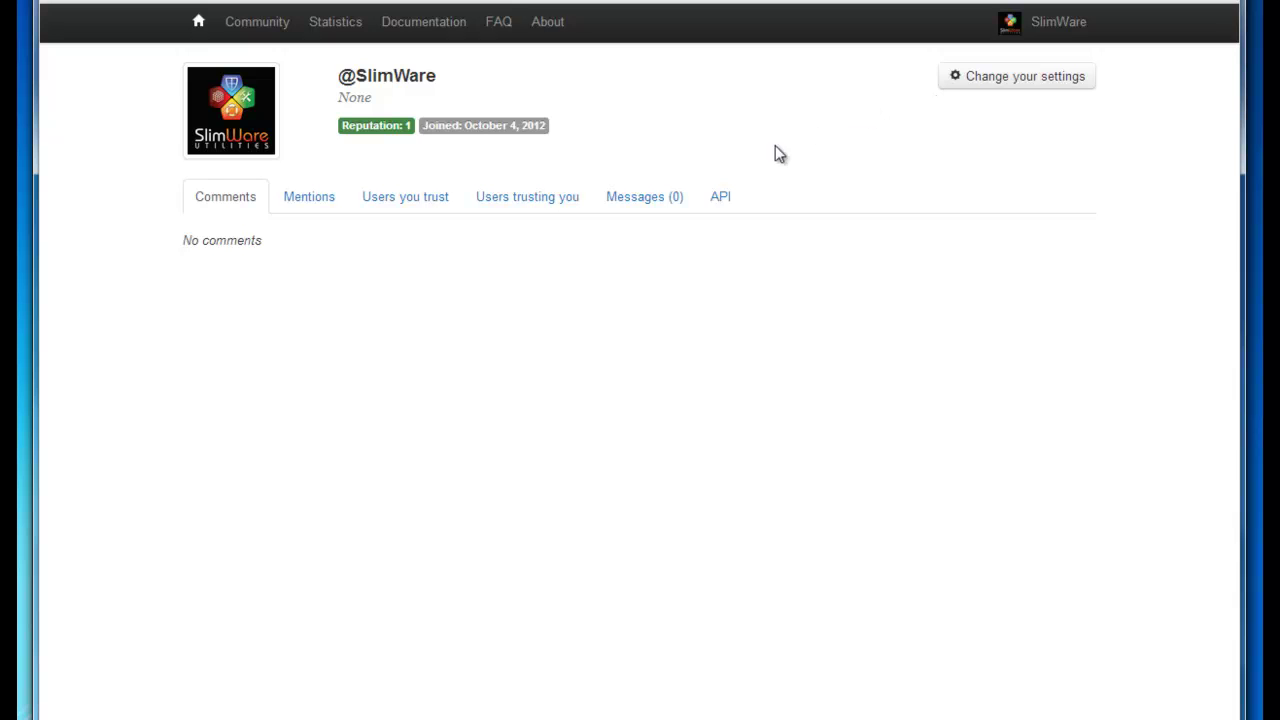
{"action": "left_click", "coordinate": [724, 199]}
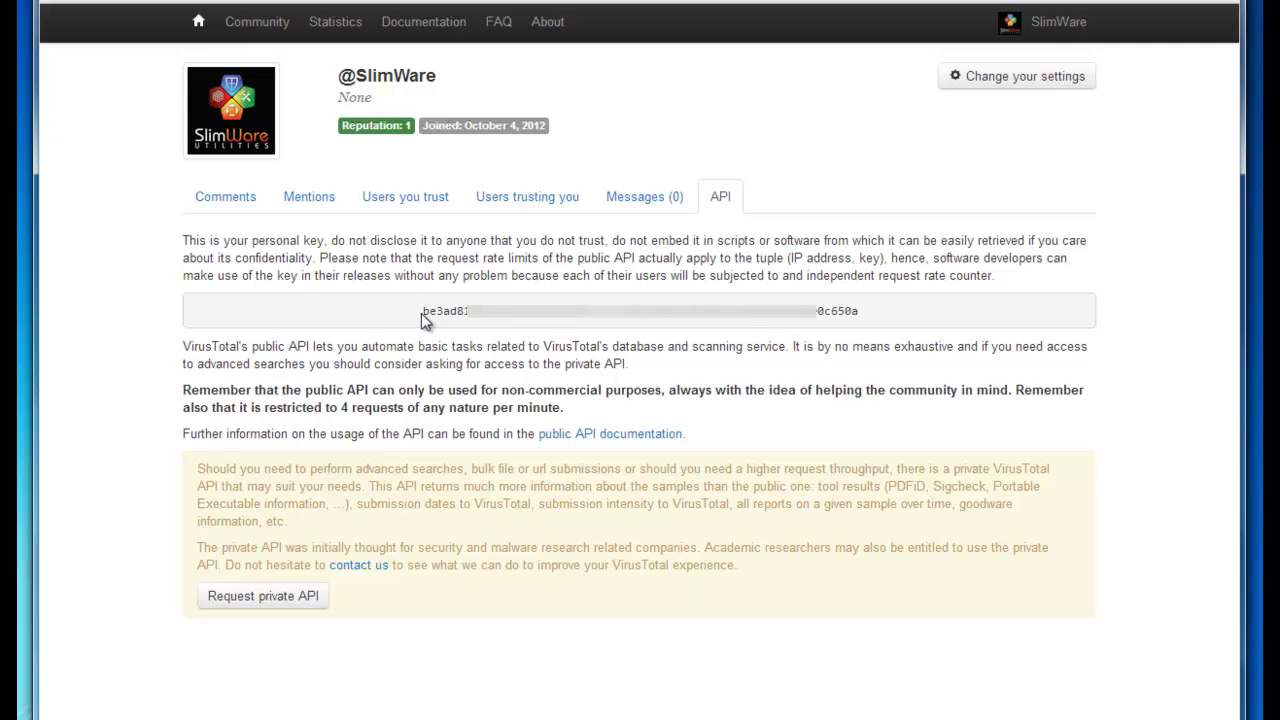
{"action": "left_click_drag", "start_coordinate": [421, 313], "coordinate": [871, 311]}
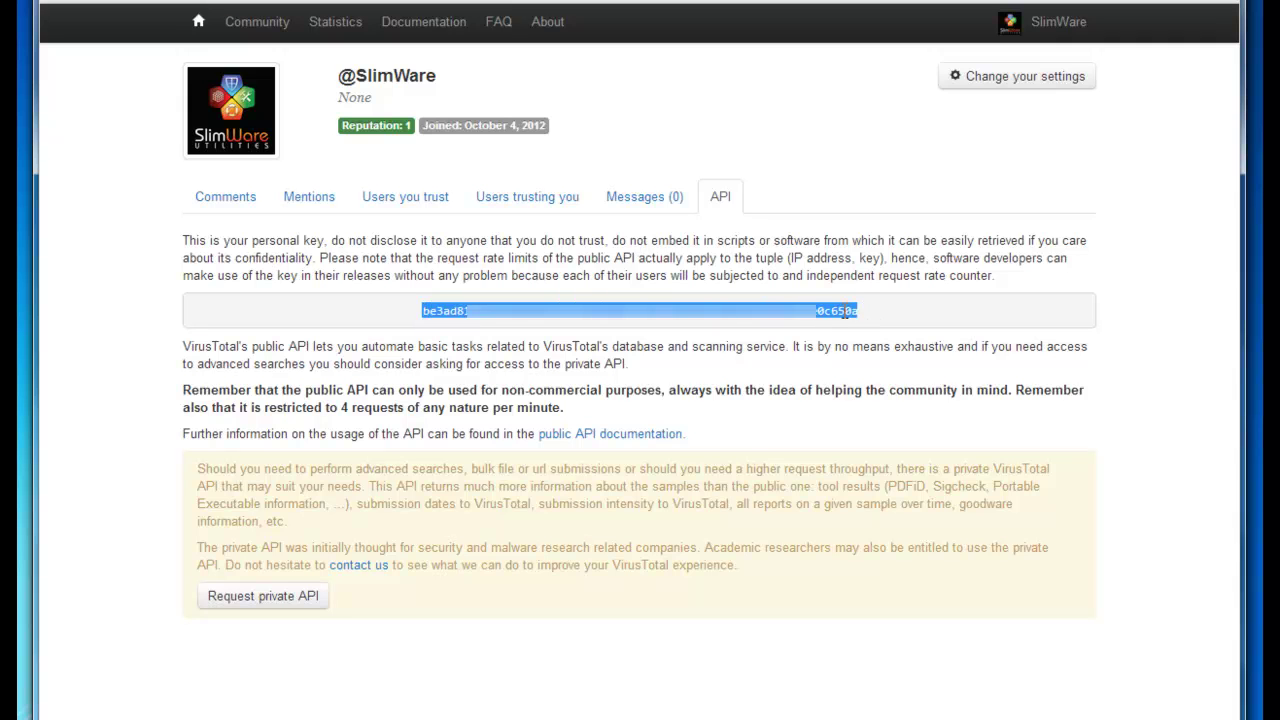
{"action": "right_click", "coordinate": [837, 312]}
{"action": "left_click", "coordinate": [875, 323]}
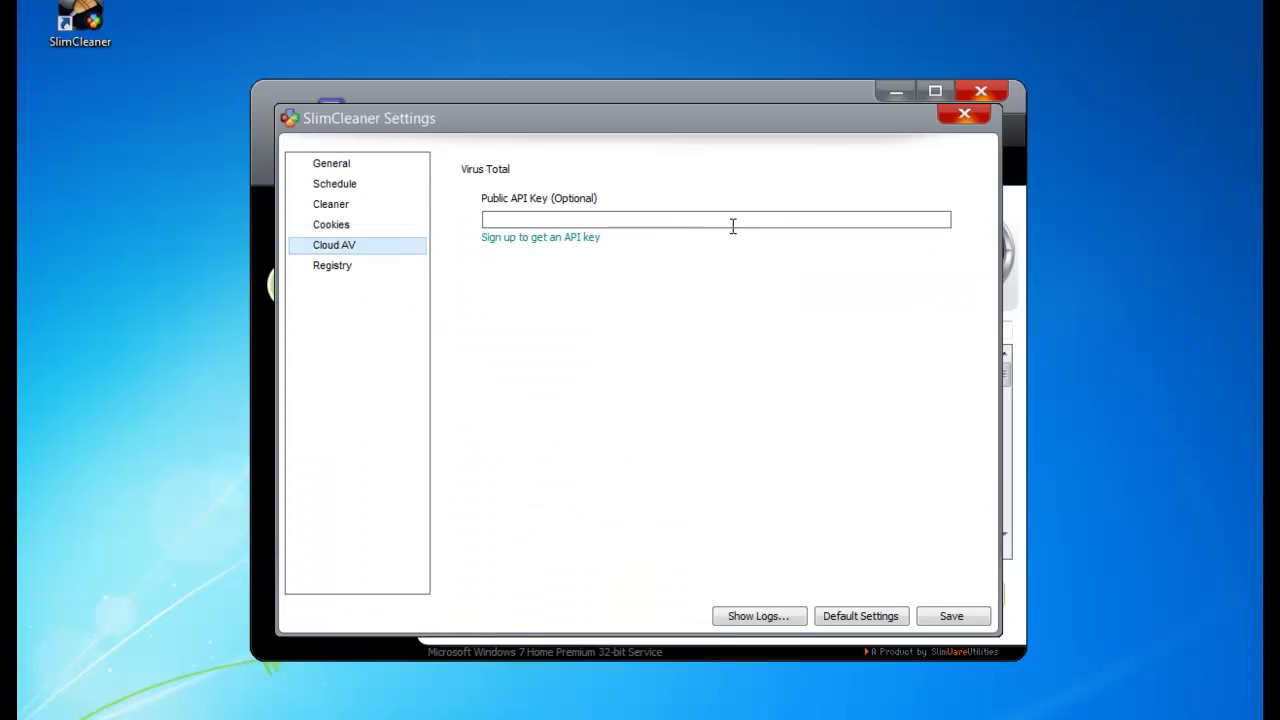
Paste the copied key into the Public API Key field and save the Cloud AV settings
{"action": "right_click", "coordinate": [731, 222]}
{"action": "left_click", "coordinate": [784, 308]}
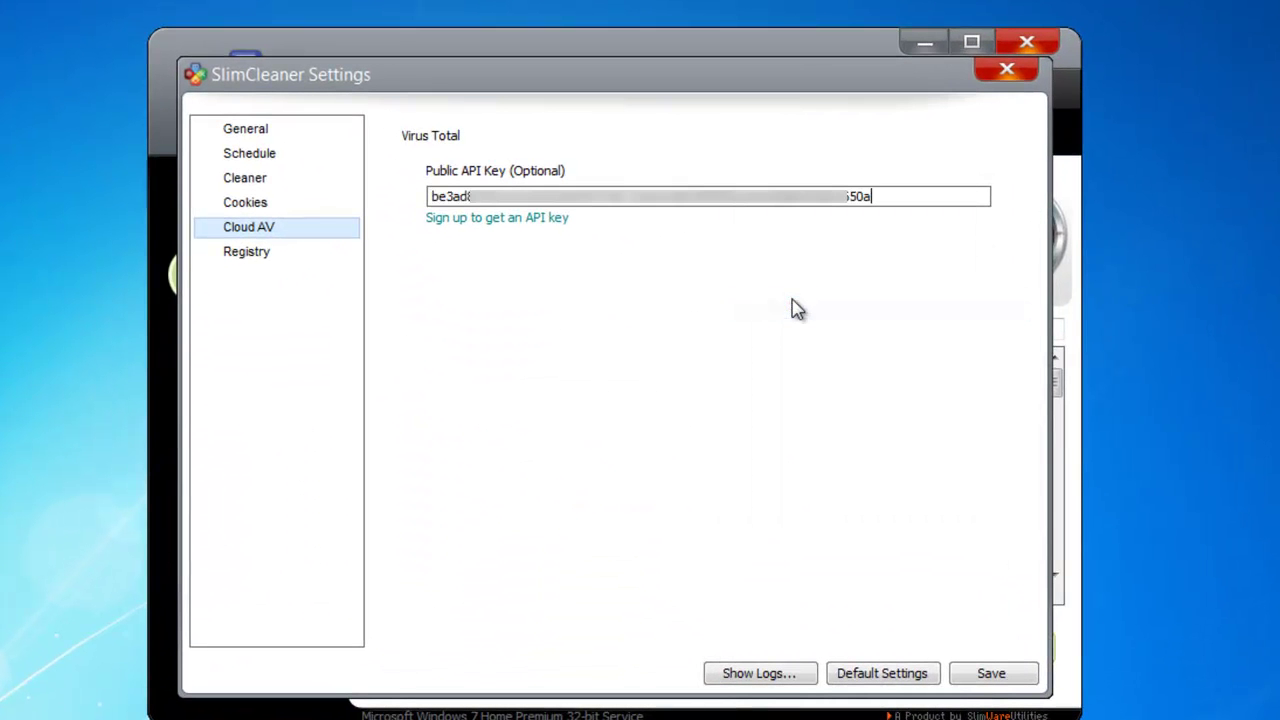
{"action": "left_click", "coordinate": [1014, 676]}
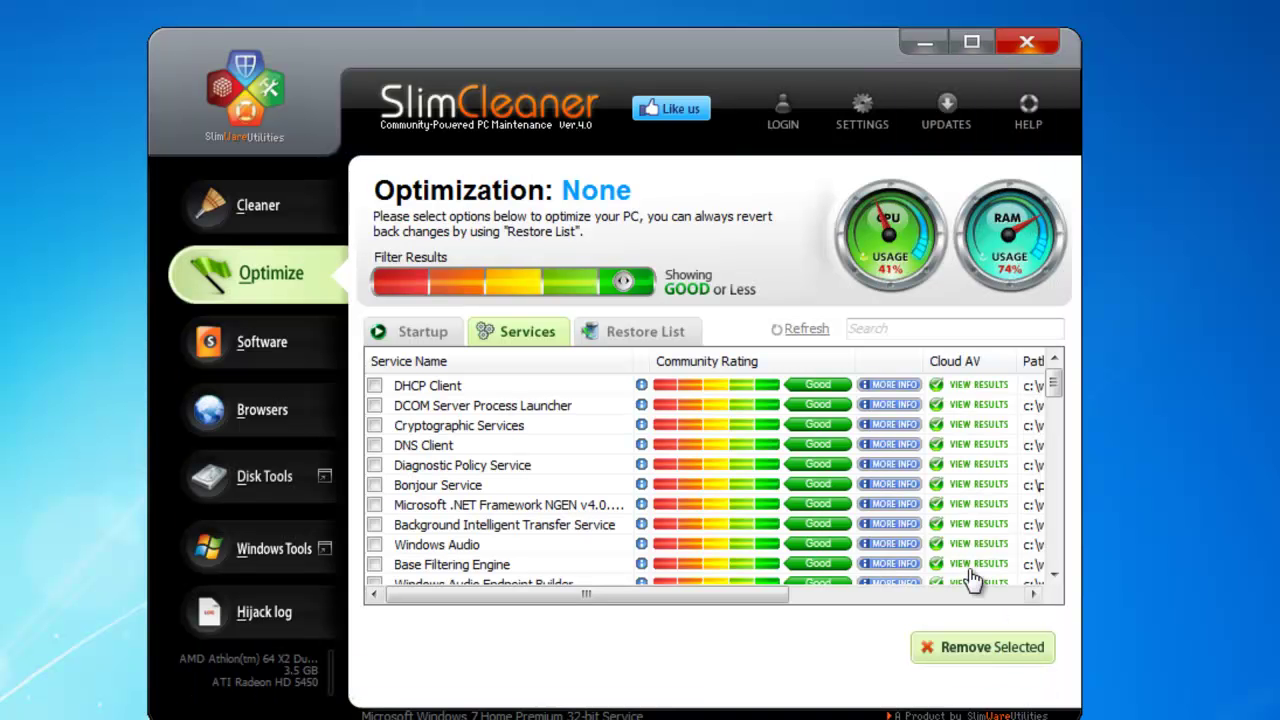
Scan the Google Update startup entry with Cloud AV
{"action": "left_click", "coordinate": [447, 407]}
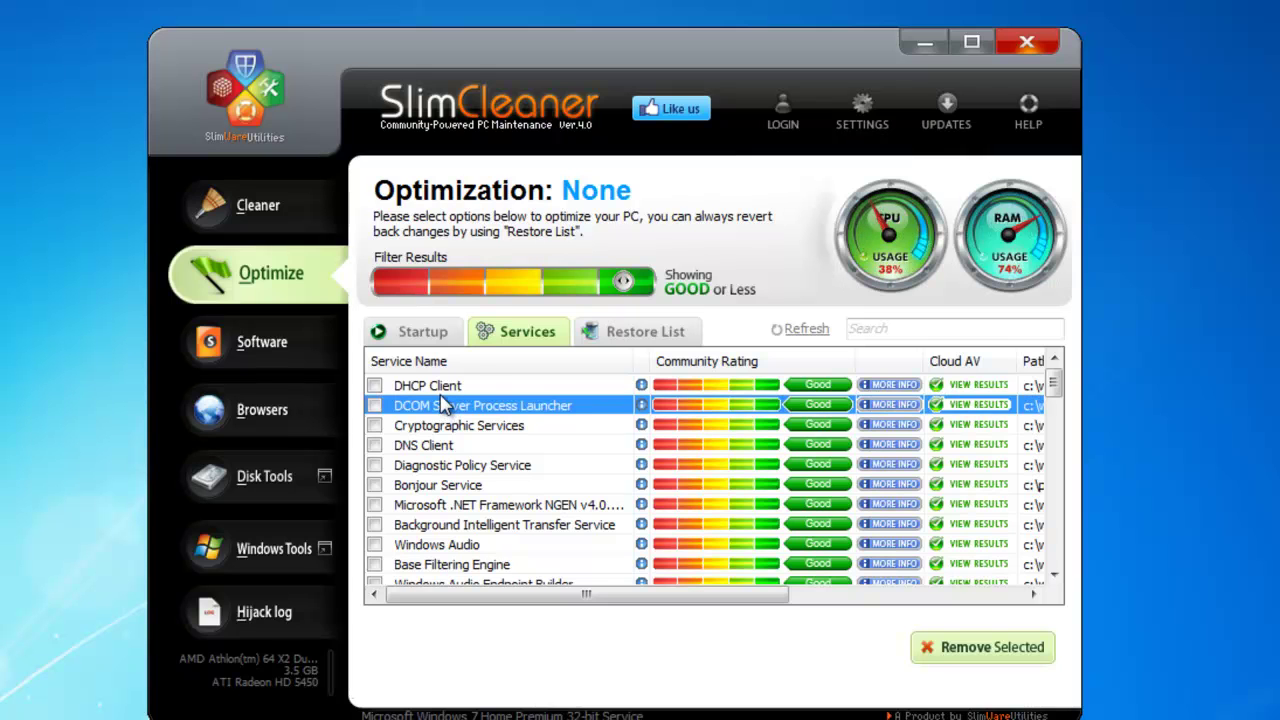
{"action": "left_click", "coordinate": [442, 332]}
{"action": "right_click", "coordinate": [428, 428]}
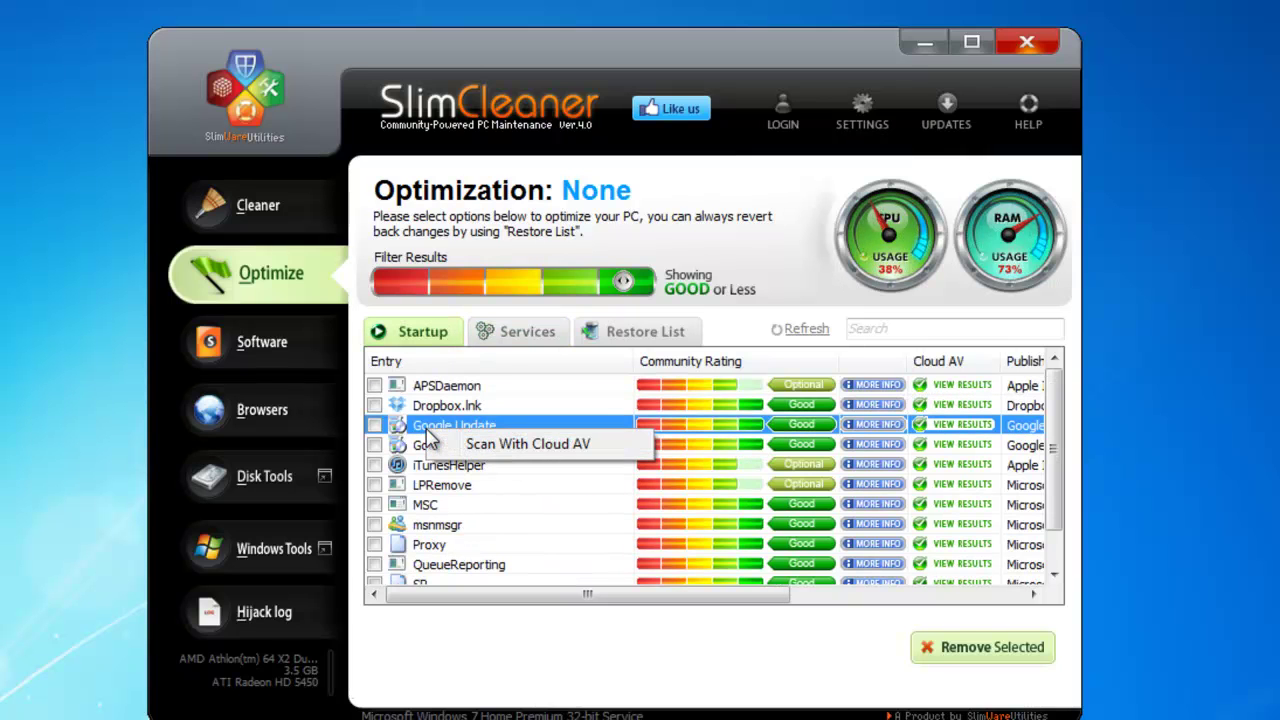
{"action": "left_click", "coordinate": [618, 455]}
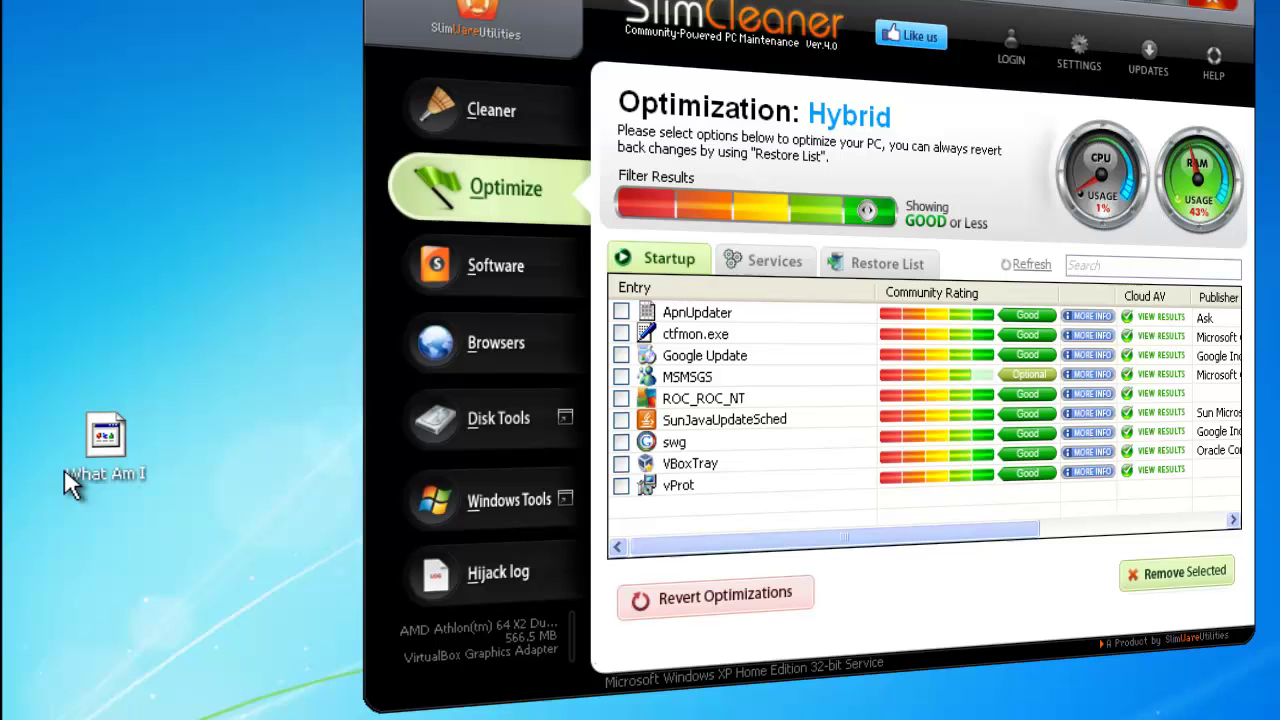
Scan the 'What Am I' desktop file with Cloud AV via its SlimCleaner context menu
{"action": "right_click", "coordinate": [92, 442]}
{"action": "mouse_move", "coordinate": [195, 489]}
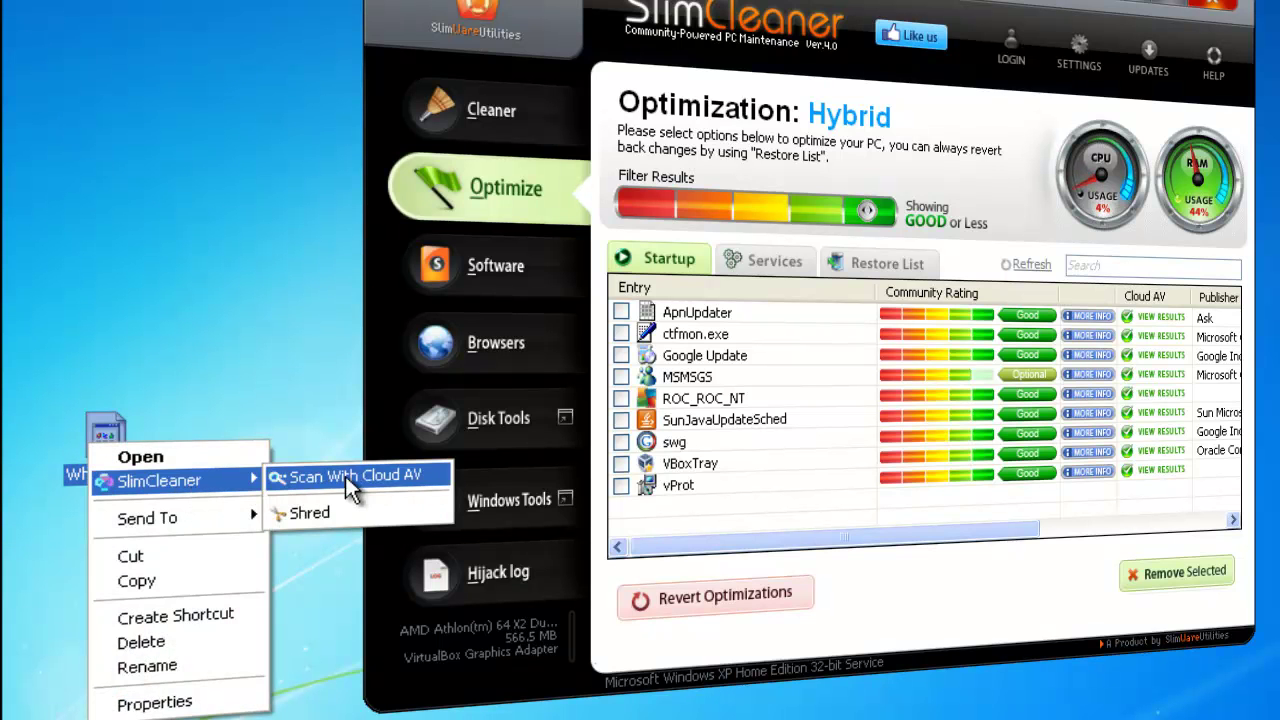
{"action": "left_click", "coordinate": [434, 488]}
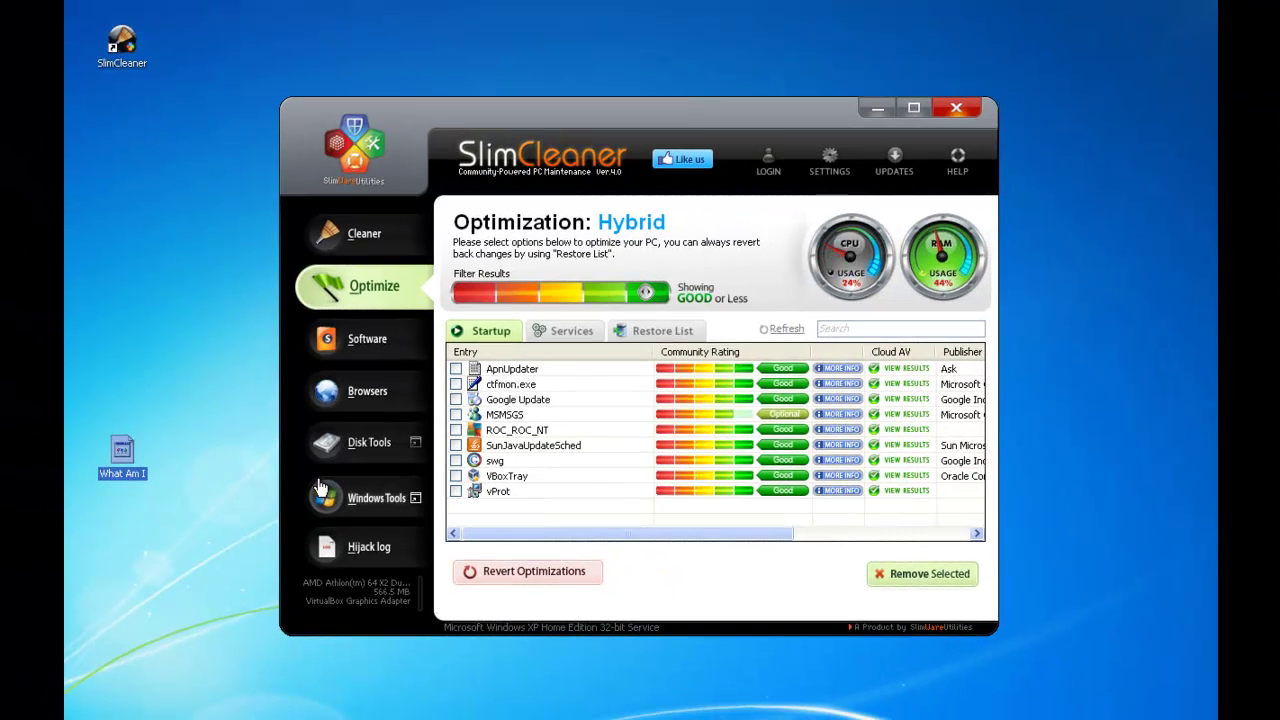